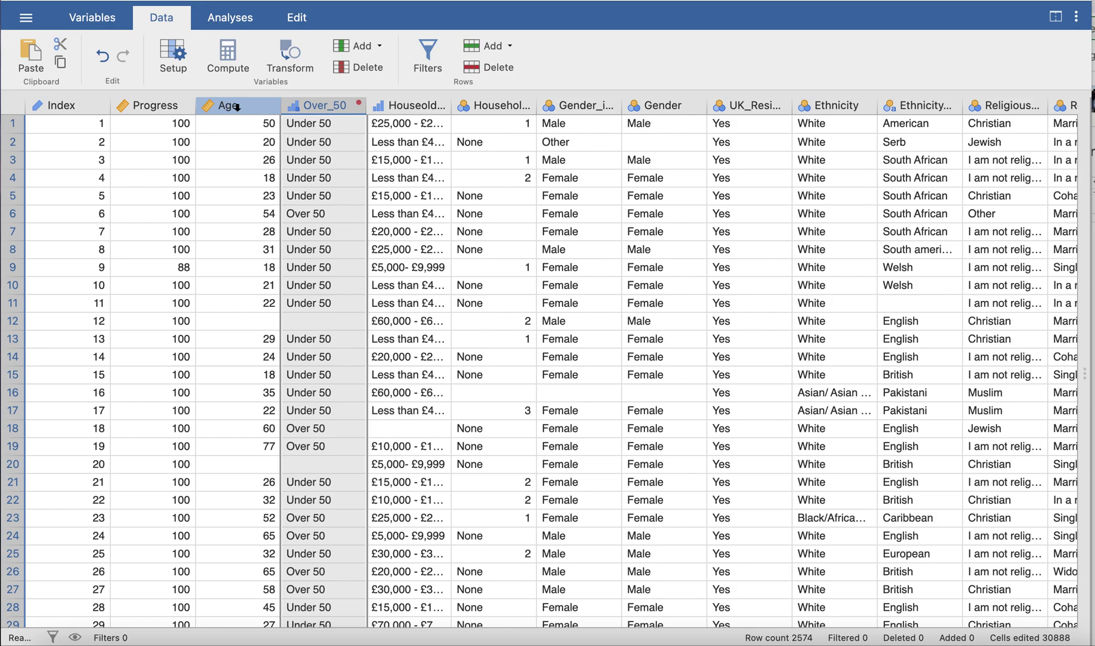
Step: Add a transformed variable from Age, named Age_zscore, and bring up its transform choices
{"action": "left_click", "coordinate": [237, 106]}
{"action": "left_click", "coordinate": [299, 67]}
{"action": "left_click", "coordinate": [443, 130]}
{"action": "left_click", "coordinate": [443, 130]}
{"action": "key", "text": "BackSpace"}
{"action": "key", "text": "BackSpace"}
{"action": "key", "text": "BackSpace"}
{"action": "key", "text": "BackSpace"}
{"action": "type", "text": "_zscore"}
{"action": "key", "text": "Return"}
{"action": "left_click", "coordinate": [483, 204]}
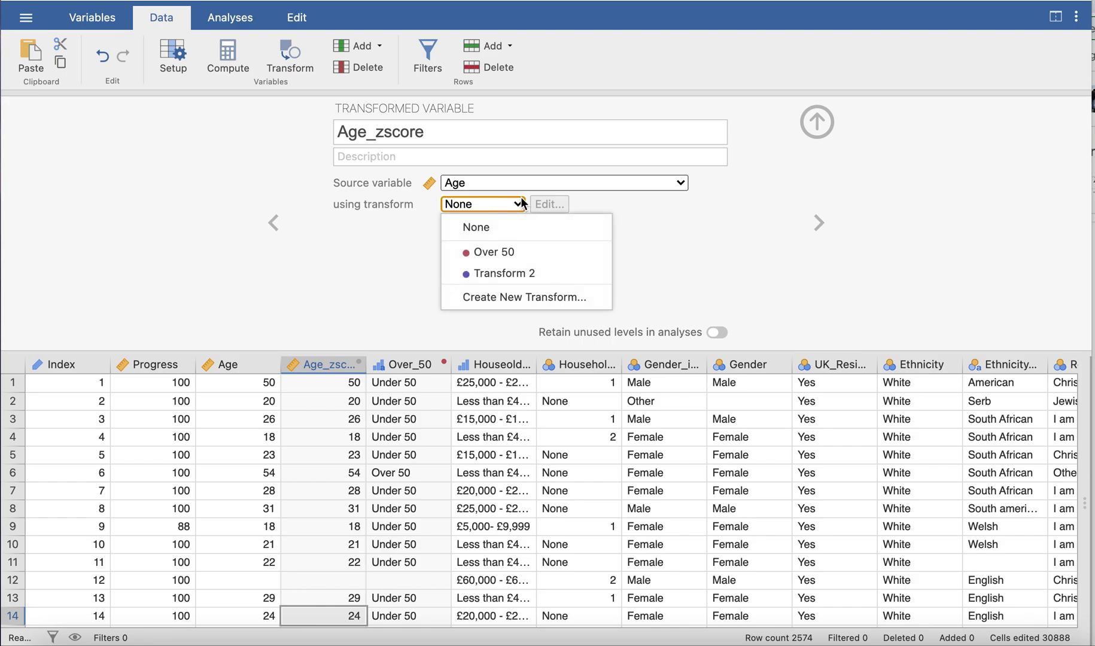
Step: Create a new transform named zscores with variable suffix zscores
{"action": "left_click", "coordinate": [515, 296]}
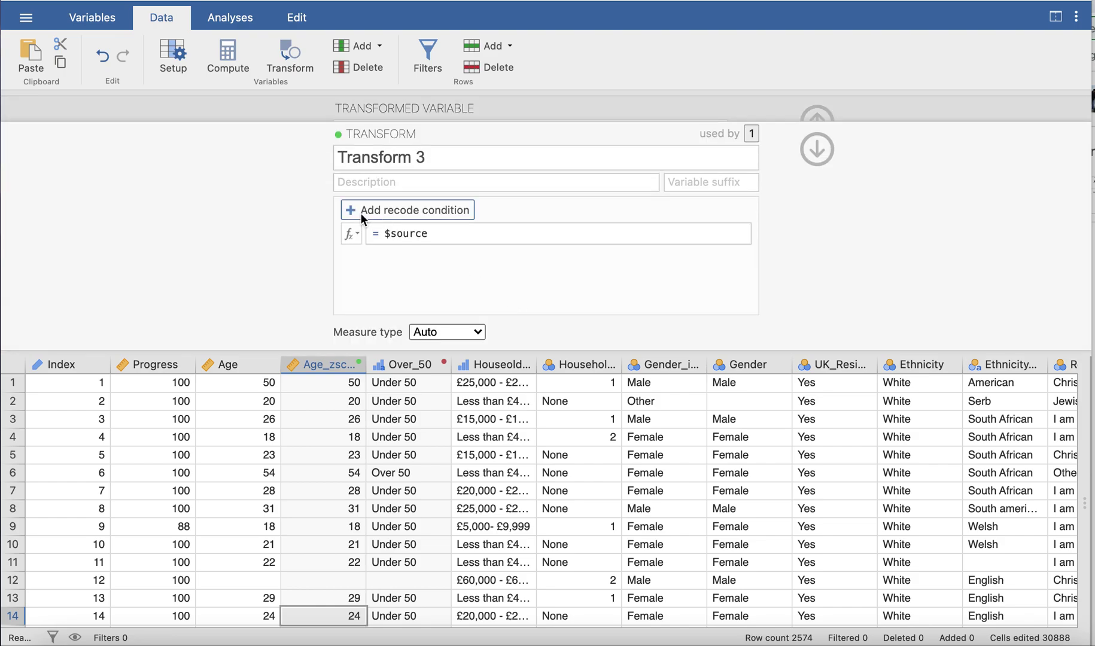
{"action": "left_click", "coordinate": [432, 161]}
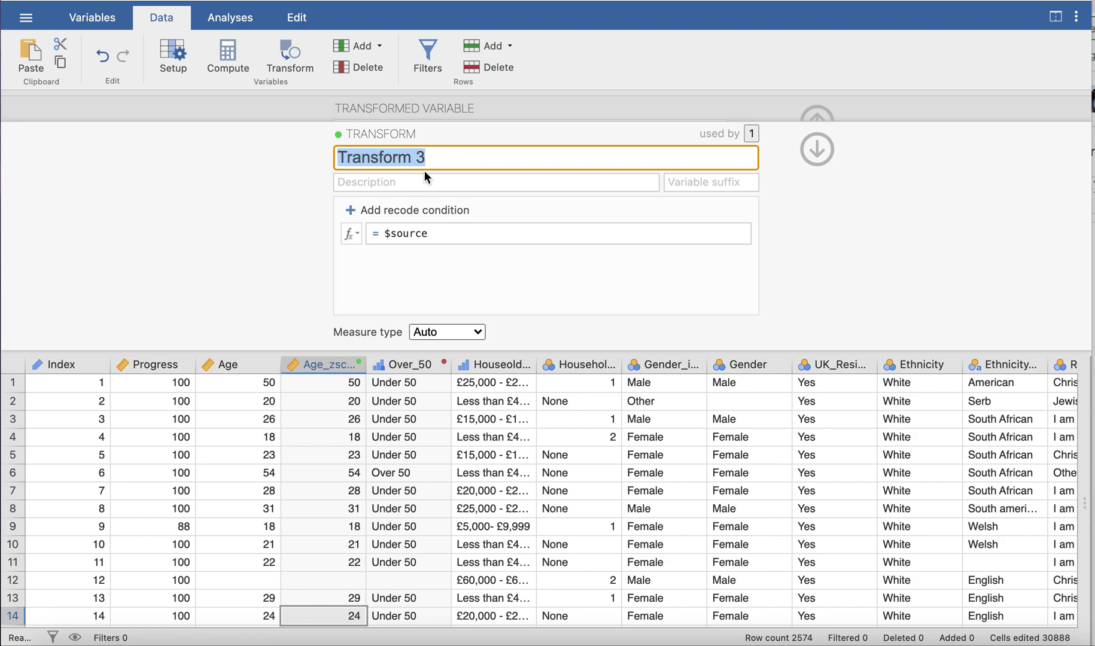
{"action": "type", "text": "zs"}
{"action": "key", "text": "BackSpace"}
{"action": "type", "text": "s"}
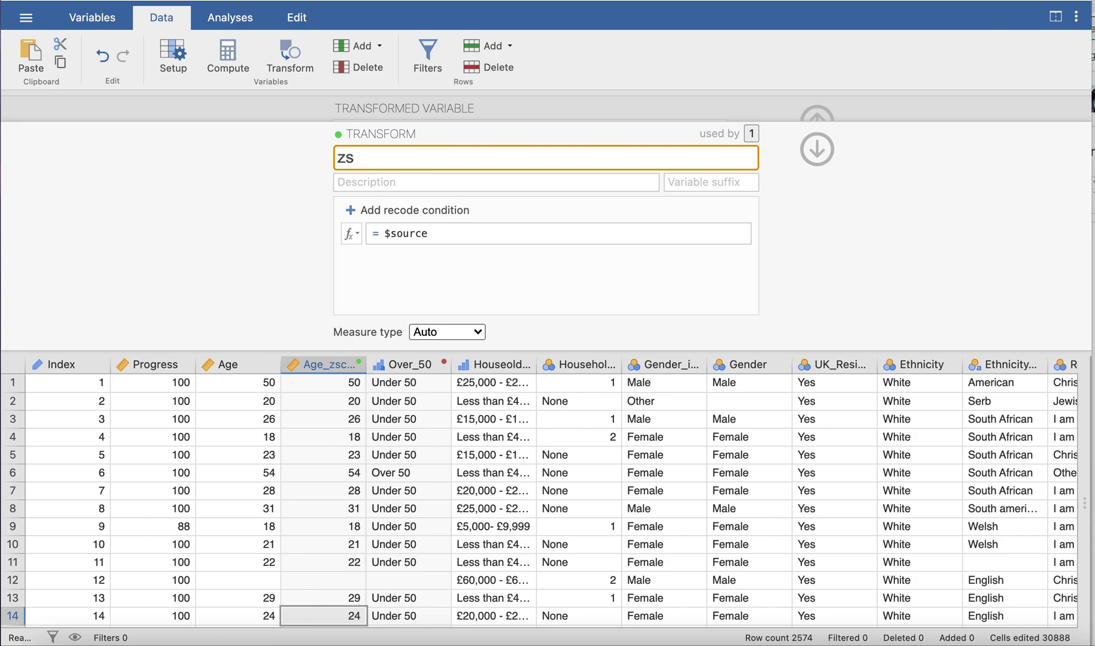
{"action": "type", "text": "cores"}
{"action": "left_click", "coordinate": [689, 182]}
{"action": "type", "text": "zscore"}
{"action": "key", "text": "BackSpace"}
{"action": "key", "text": "BackSpace"}
{"action": "key", "text": "BackSpace"}
{"action": "type", "text": "ores"}
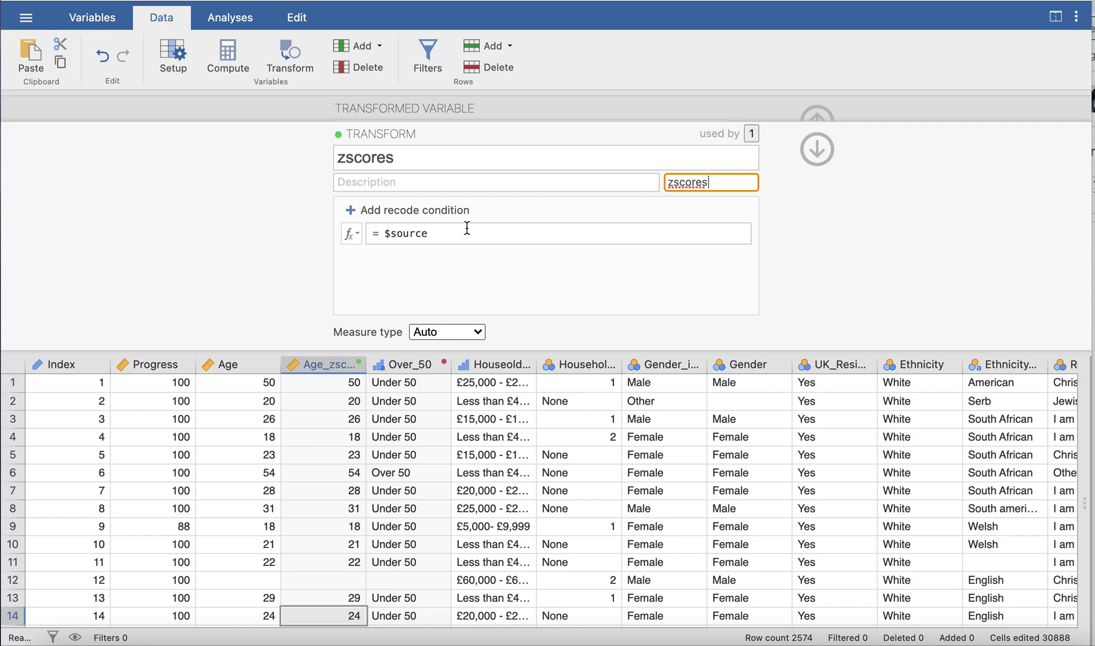
Step: Set the zscores transform formula to Z($source) so Age_zscore holds Age z-scores
{"action": "left_click", "coordinate": [353, 237]}
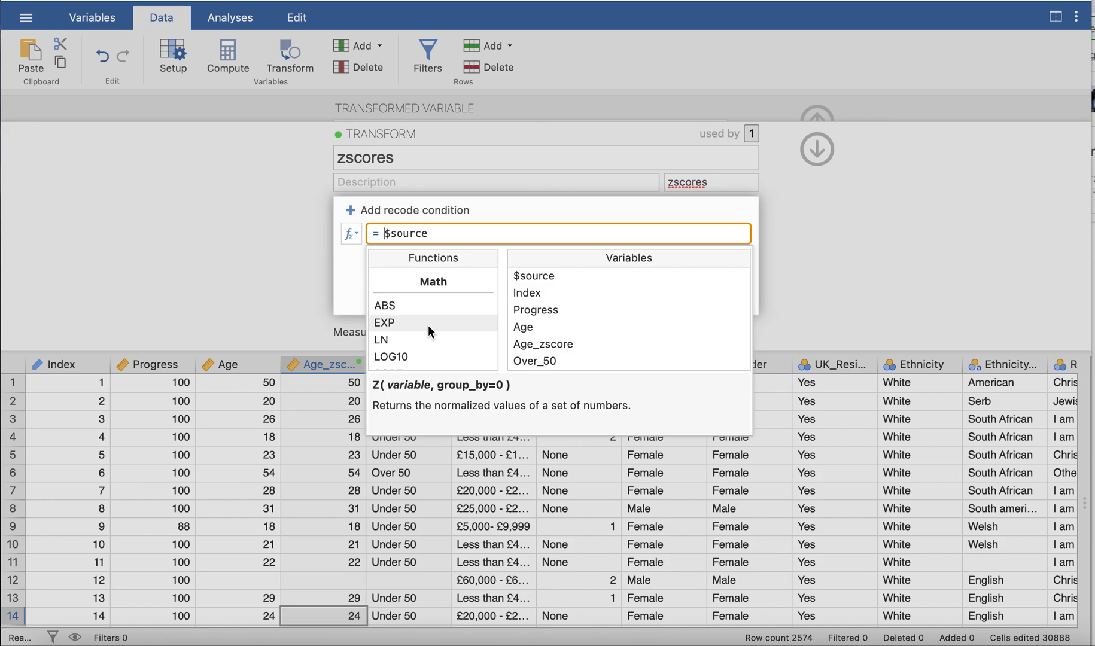
{"action": "scroll", "coordinate": [428, 325], "scroll_direction": "down", "scroll_amount": 3}
{"action": "scroll", "coordinate": [427, 325], "scroll_direction": "up", "scroll_amount": 3}
{"action": "scroll", "coordinate": [427, 325], "scroll_direction": "down", "scroll_amount": 12}
{"action": "scroll", "coordinate": [428, 331], "scroll_direction": "down", "scroll_amount": 6}
{"action": "scroll", "coordinate": [428, 331], "scroll_direction": "up", "scroll_amount": 3}
{"action": "scroll", "coordinate": [427, 326], "scroll_direction": "up", "scroll_amount": 1}
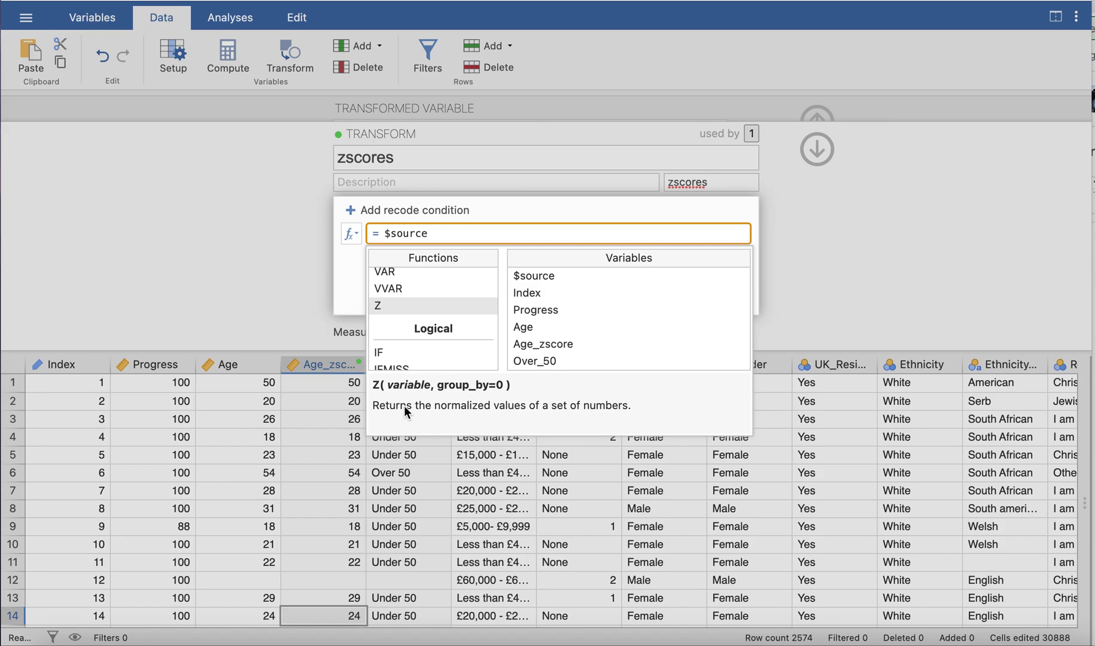
{"action": "double_click", "coordinate": [409, 305]}
{"action": "key", "text": "Delete"}
{"action": "left_click", "coordinate": [455, 234]}
{"action": "type", "text": ")"}
{"action": "left_click", "coordinate": [295, 288]}
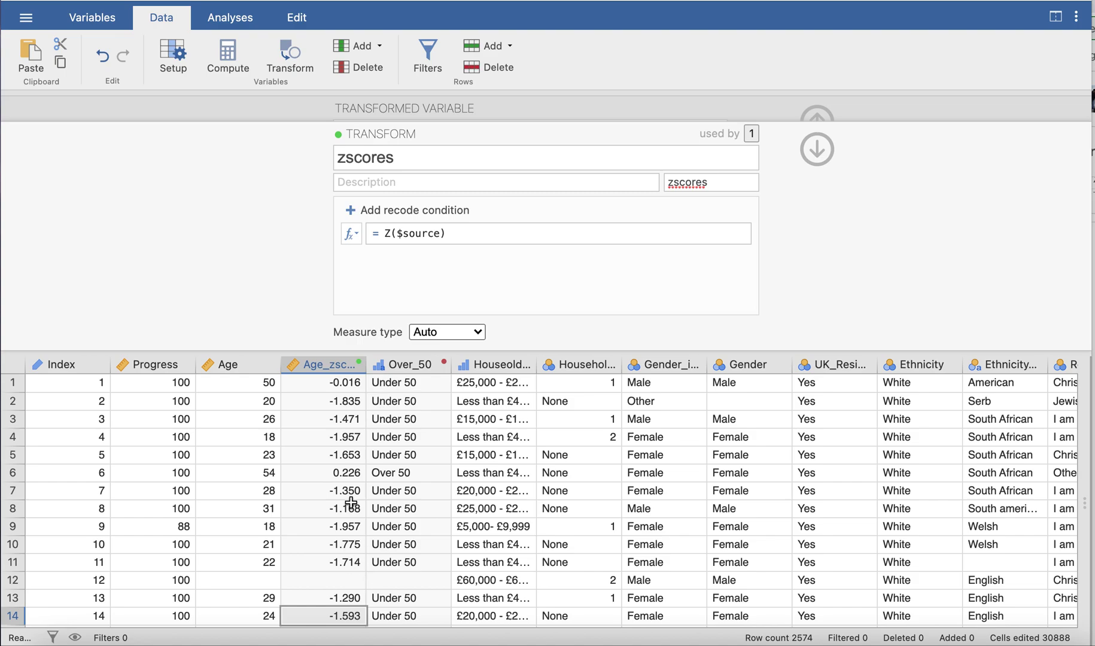
Step: Close the Age_zscore setup panel and select the Age column
{"action": "left_click", "coordinate": [816, 150]}
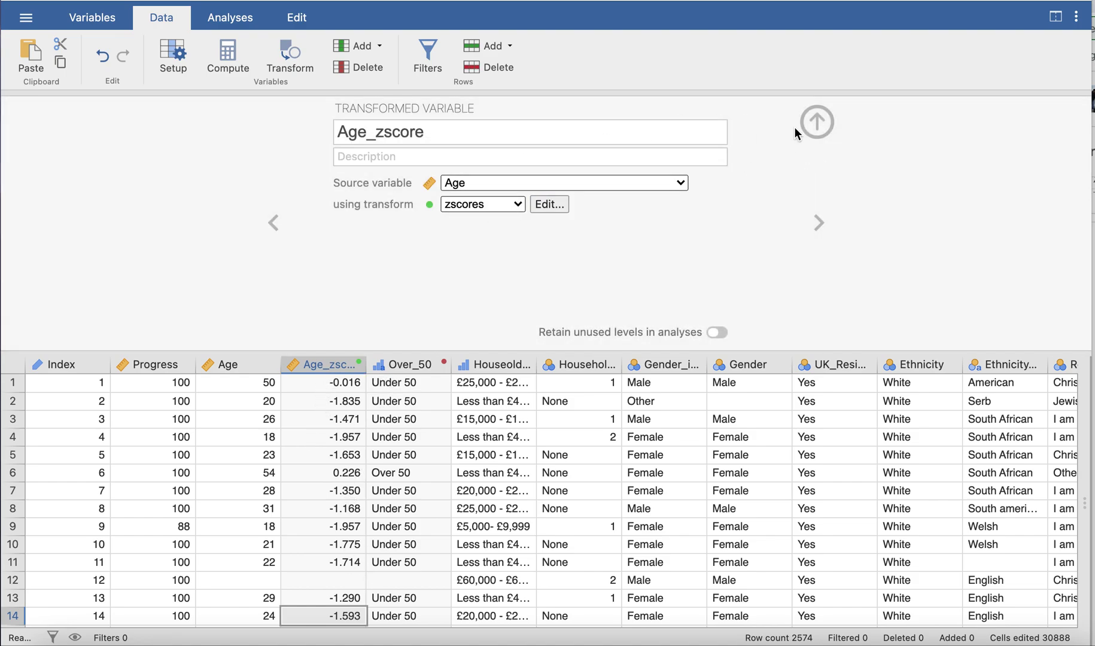
{"action": "left_click", "coordinate": [817, 124]}
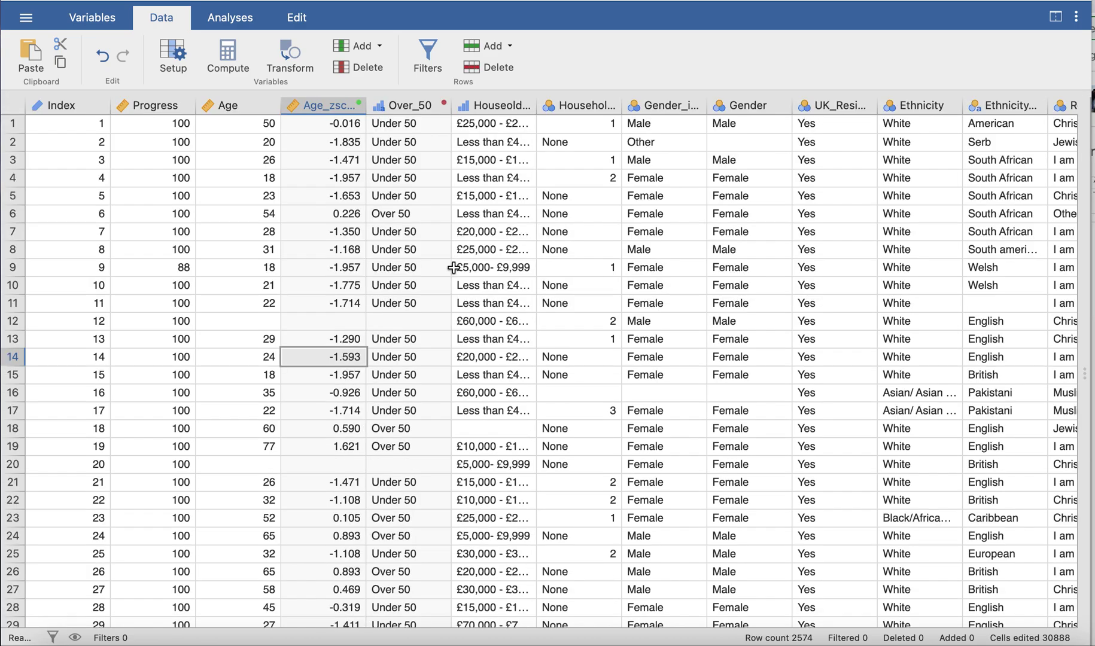
{"action": "left_click", "coordinate": [249, 107]}
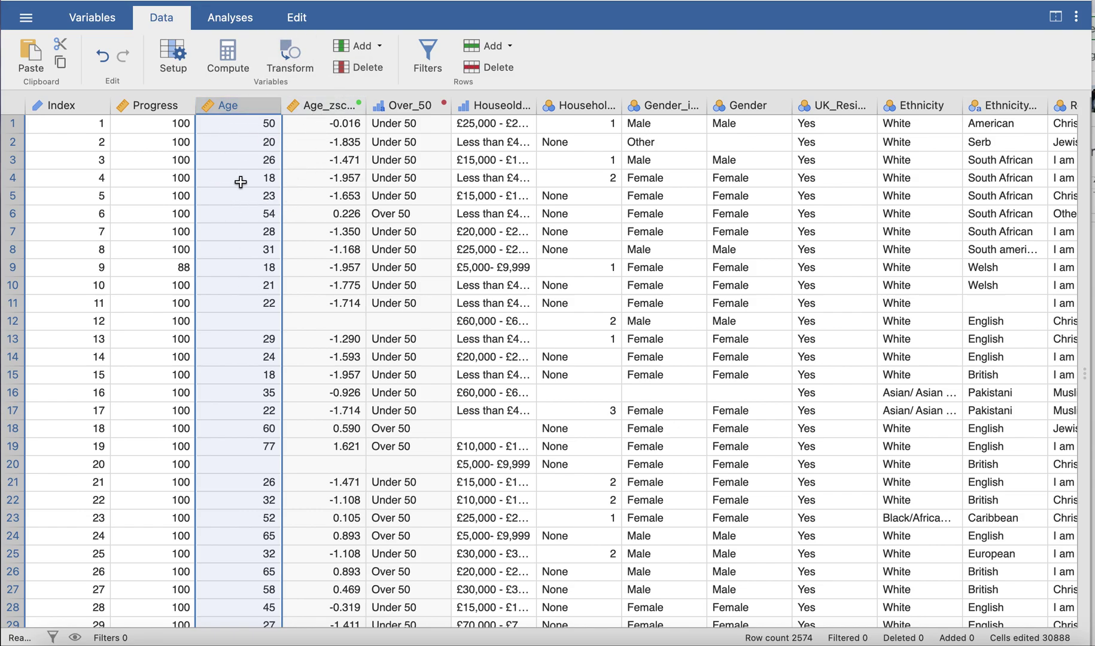
Step: Create another transformed Age variable that applies the saved zscores transform
{"action": "left_click", "coordinate": [287, 58]}
{"action": "left_click", "coordinate": [597, 187]}
{"action": "left_click", "coordinate": [326, 235]}
{"action": "left_click", "coordinate": [518, 207]}
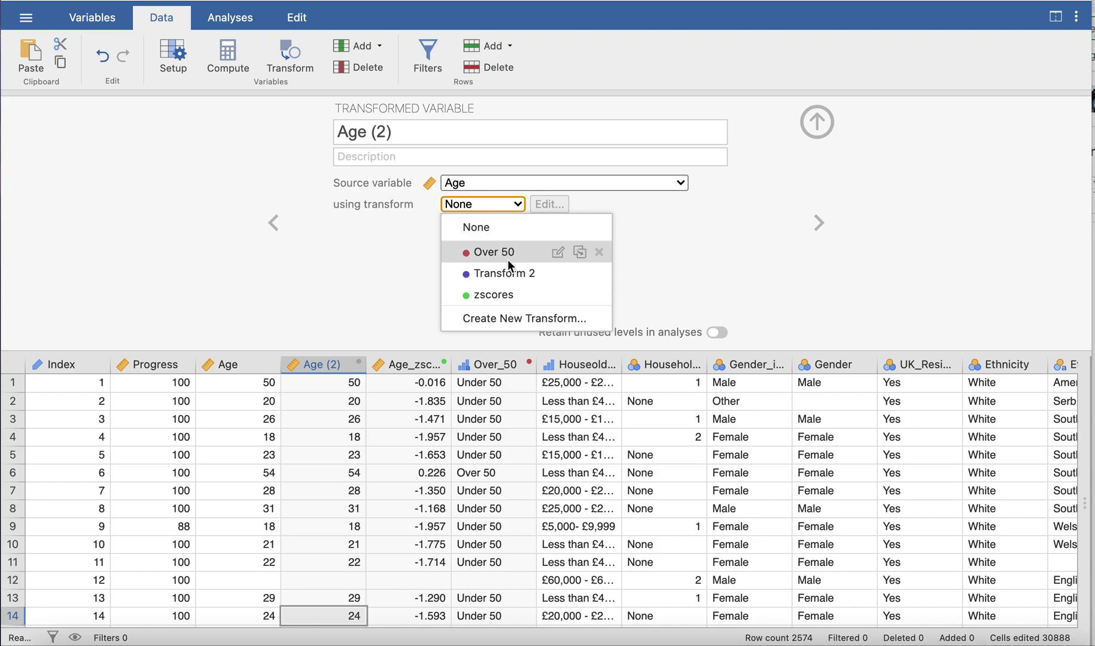
{"action": "left_click", "coordinate": [503, 296]}
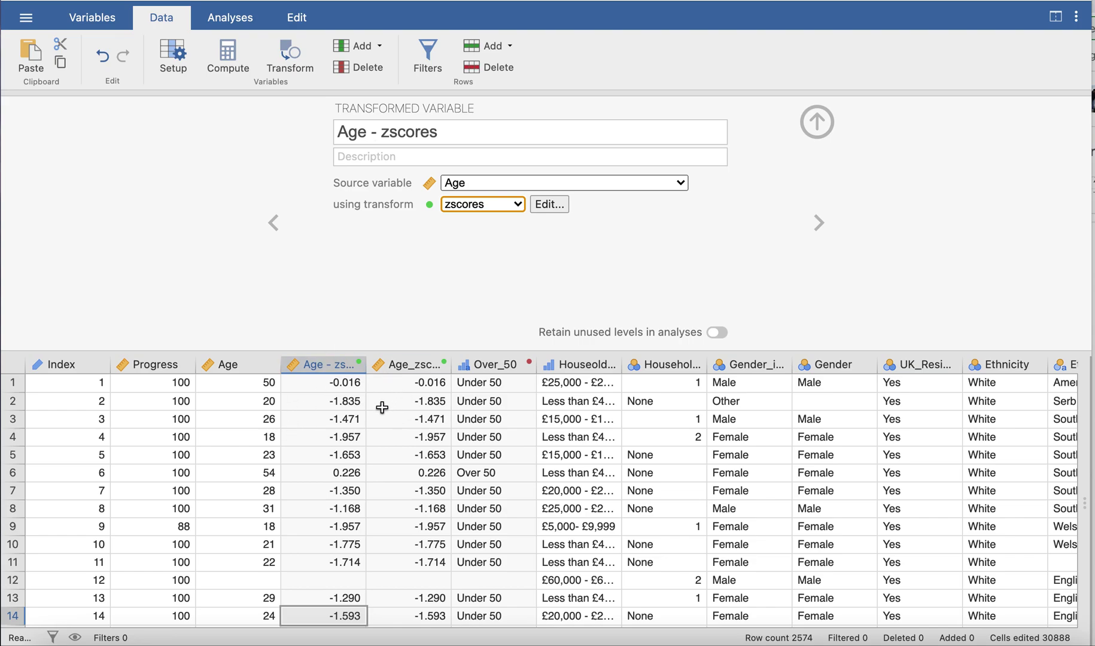
{"action": "left_click", "coordinate": [345, 372]}
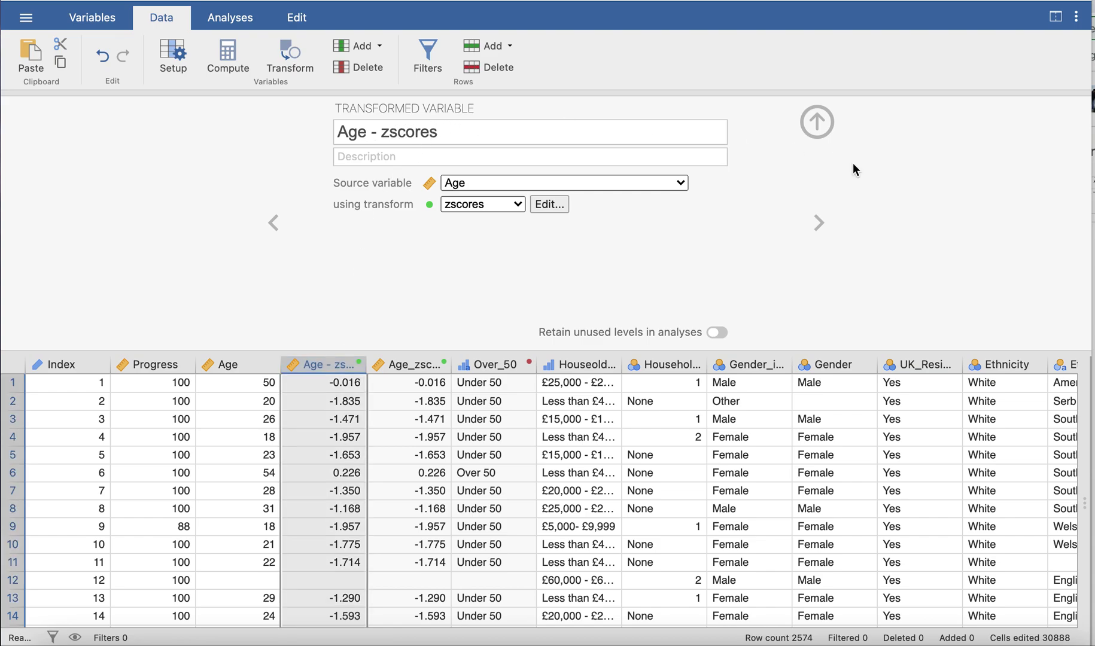
{"action": "left_click", "coordinate": [817, 121]}
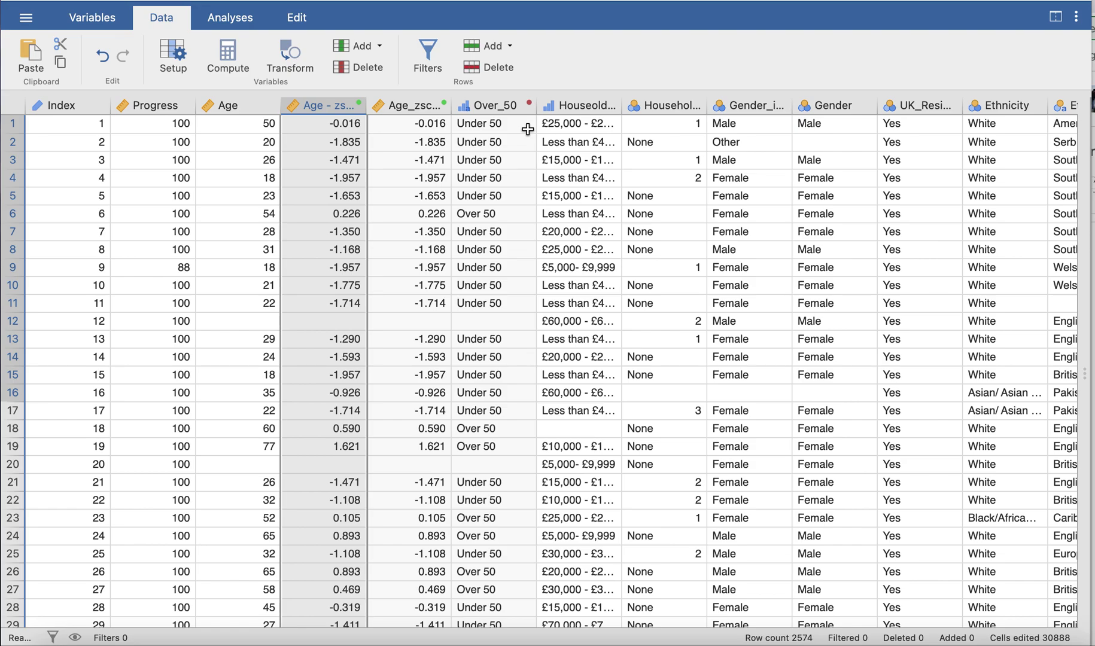
Step: Insert a computed variable after Age - zscores and begin renaming it from E to Score
{"action": "left_click", "coordinate": [234, 56]}
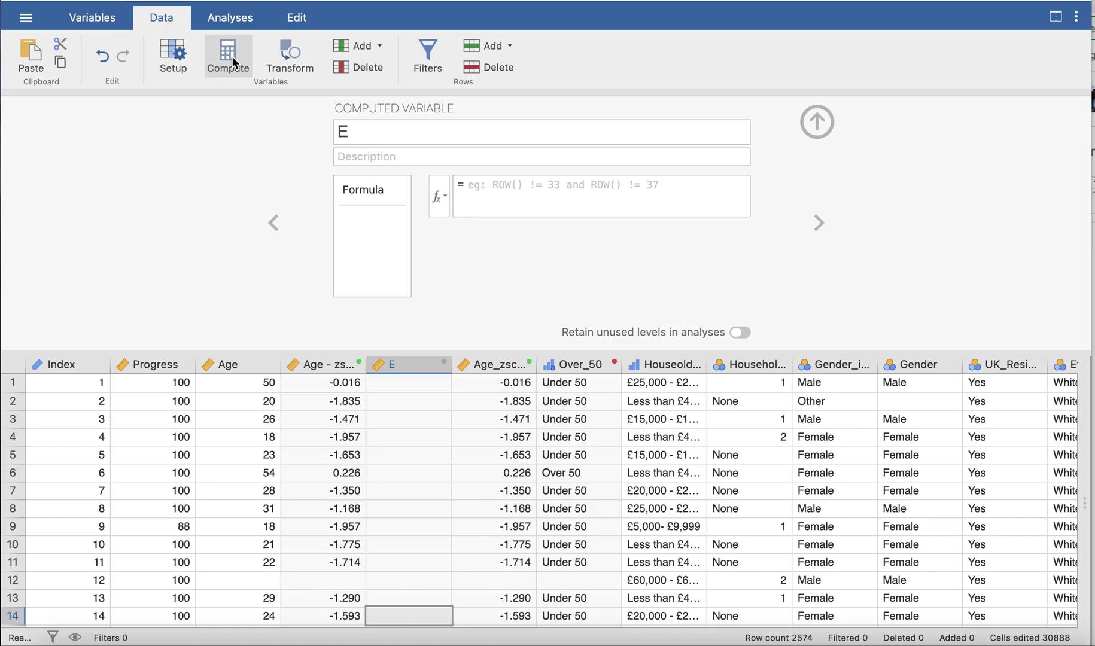
{"action": "left_click", "coordinate": [379, 129]}
{"action": "type", "text": "SCo"}
{"action": "key", "text": "BackSpace"}
{"action": "key", "text": "BackSpace"}
Step: Finish naming the variable Score and insert SUM into its formula
{"action": "type", "text": "core"}
{"action": "left_click", "coordinate": [442, 205]}
{"action": "scroll", "coordinate": [485, 317], "scroll_direction": "down", "scroll_amount": 3}
{"action": "scroll", "coordinate": [485, 323], "scroll_direction": "up", "scroll_amount": 1}
{"action": "scroll", "coordinate": [486, 323], "scroll_direction": "down", "scroll_amount": 5}
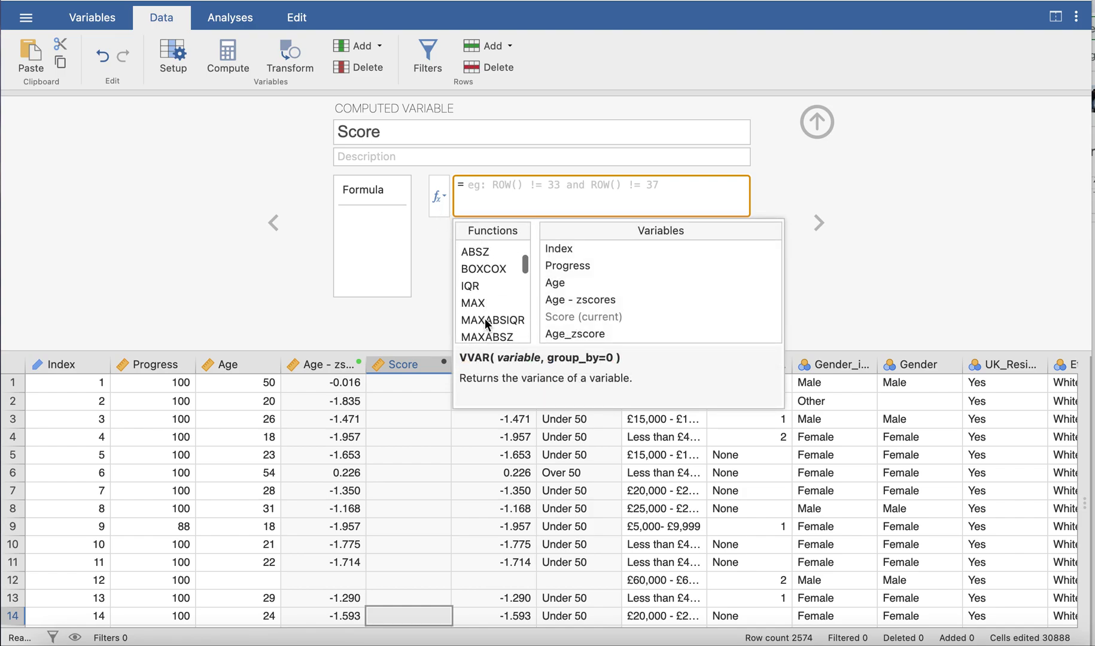
{"action": "scroll", "coordinate": [486, 323], "scroll_direction": "down", "scroll_amount": 5}
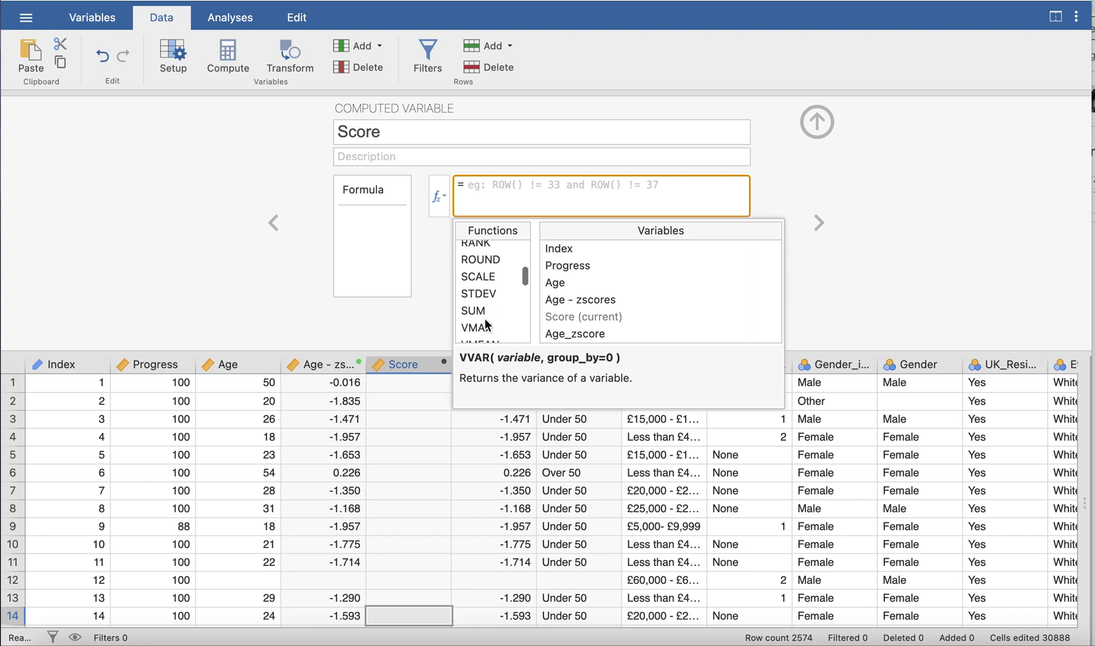
{"action": "mouse_move", "coordinate": [491, 291]}
{"action": "double_click", "coordinate": [491, 289]}
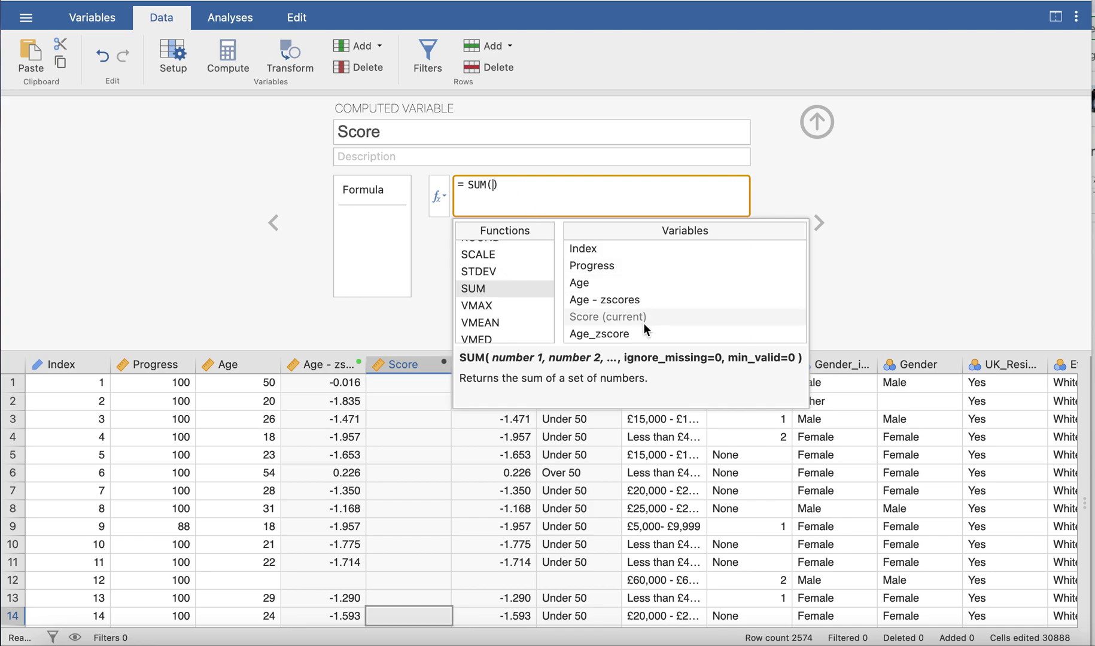
Step: Sum Violence_effective_new_society, Violence_justified_new_society and Violence_effective_protect_views, then apply the formula
{"action": "scroll", "coordinate": [643, 324], "scroll_direction": "down", "scroll_amount": 1}
{"action": "scroll", "coordinate": [644, 325], "scroll_direction": "down", "scroll_amount": 15}
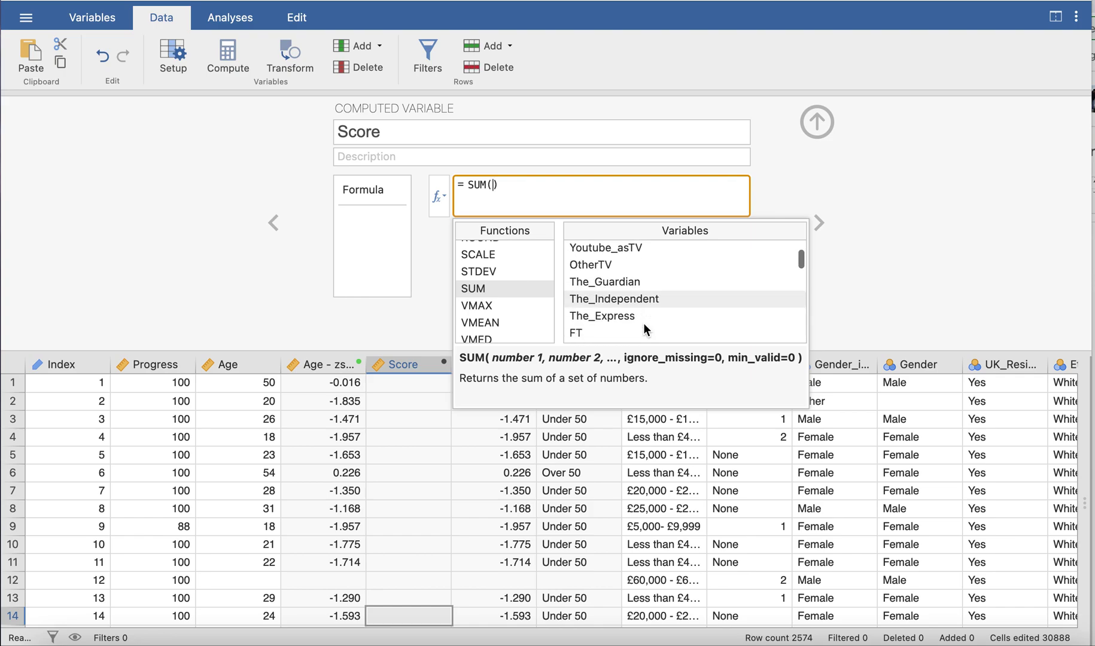
{"action": "scroll", "coordinate": [644, 329], "scroll_direction": "down", "scroll_amount": 10}
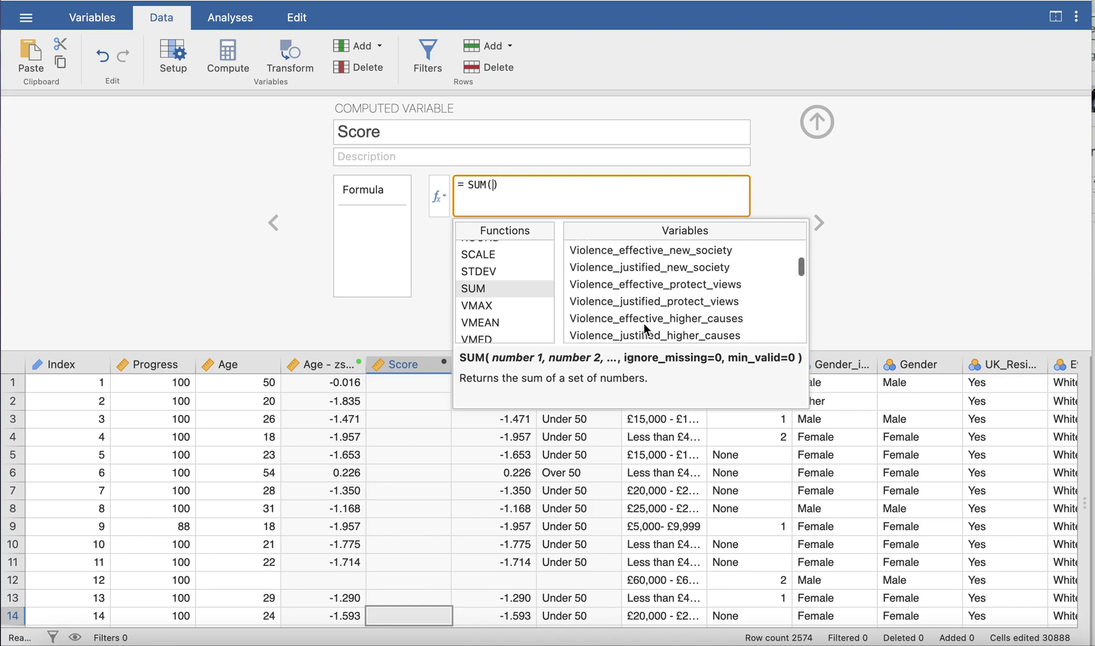
{"action": "scroll", "coordinate": [645, 328], "scroll_direction": "up", "scroll_amount": 3}
{"action": "scroll", "coordinate": [640, 320], "scroll_direction": "down", "scroll_amount": 2}
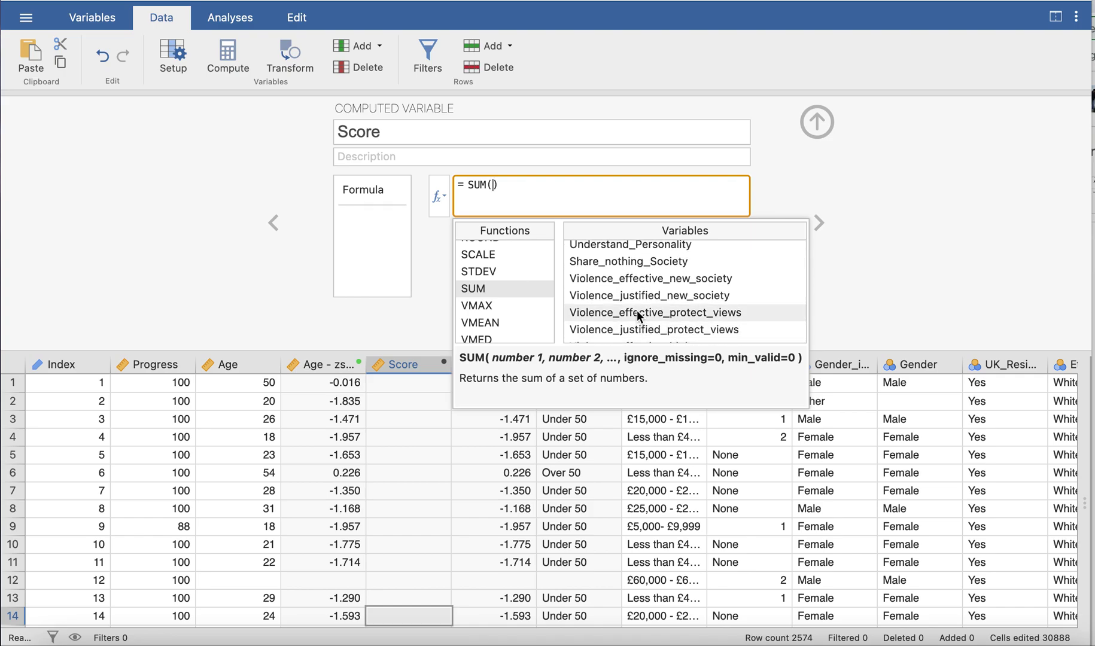
{"action": "double_click", "coordinate": [626, 278]}
{"action": "type", "text": ","}
{"action": "left_click", "coordinate": [615, 296]}
{"action": "double_click", "coordinate": [614, 295]}
{"action": "type", "text": ","}
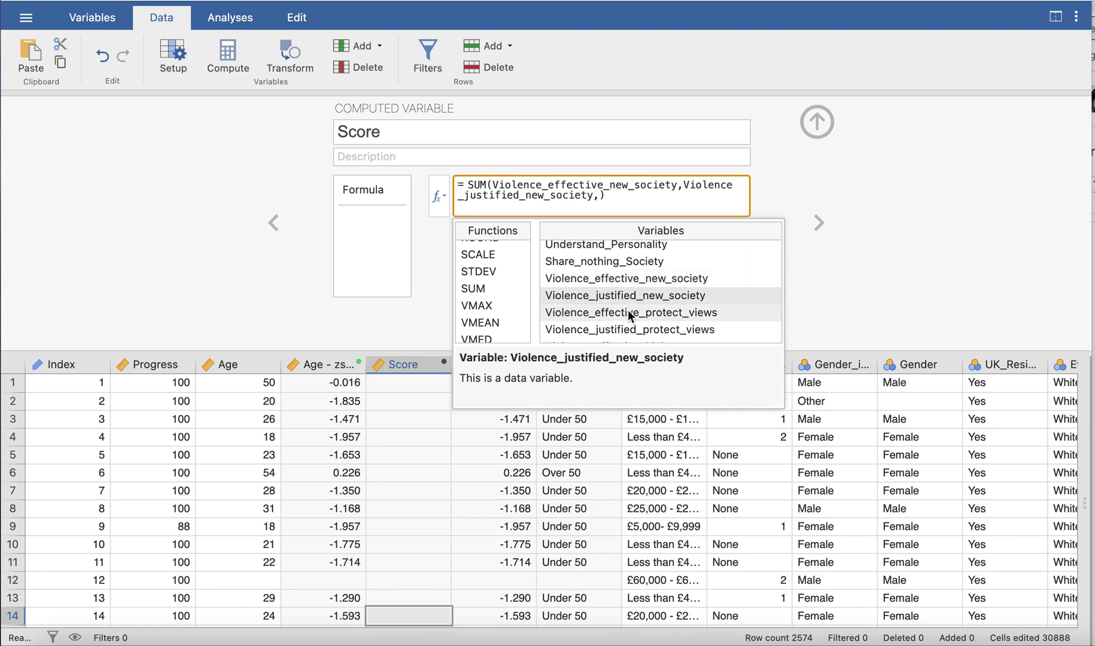
{"action": "double_click", "coordinate": [627, 311]}
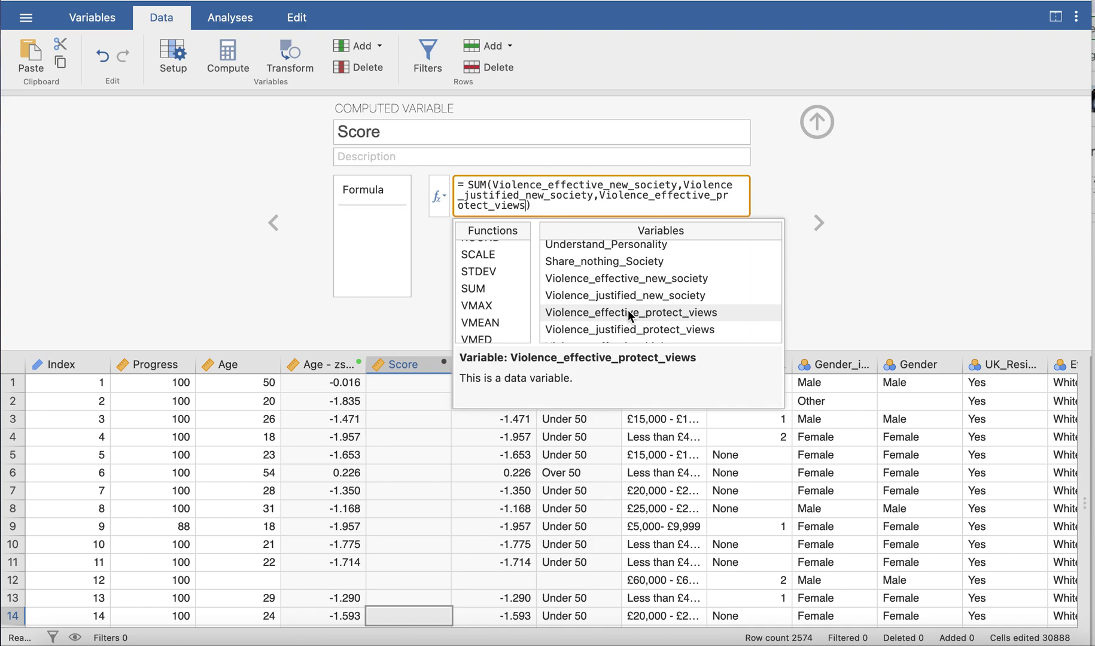
{"action": "left_click", "coordinate": [580, 210]}
{"action": "left_click", "coordinate": [832, 197]}
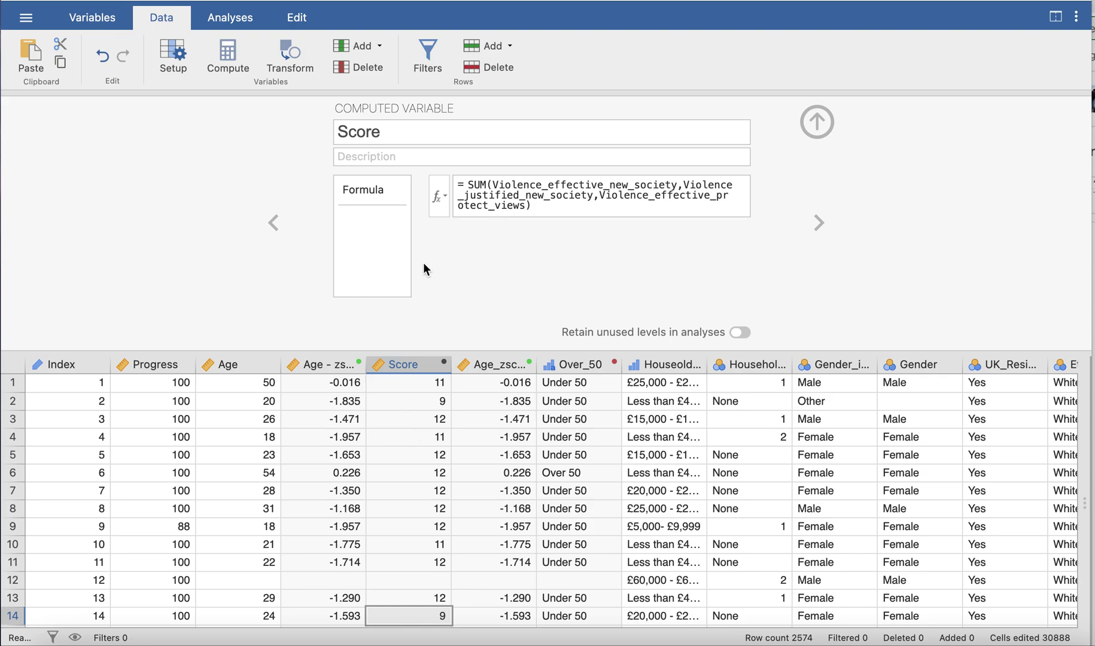
Step: Wrap the Score formula as Z(SUM(...)) and apply it to get standardized values
{"action": "left_click", "coordinate": [469, 189]}
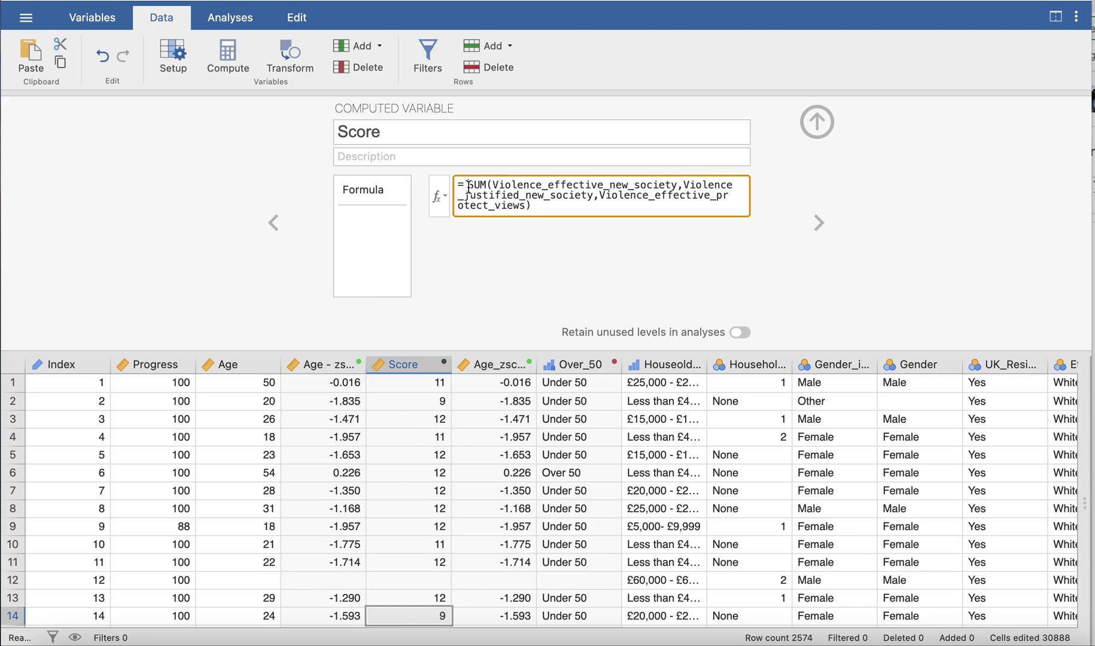
{"action": "left_click", "coordinate": [444, 202]}
{"action": "scroll", "coordinate": [486, 313], "scroll_direction": "down", "scroll_amount": 2}
{"action": "scroll", "coordinate": [486, 313], "scroll_direction": "down", "scroll_amount": 3}
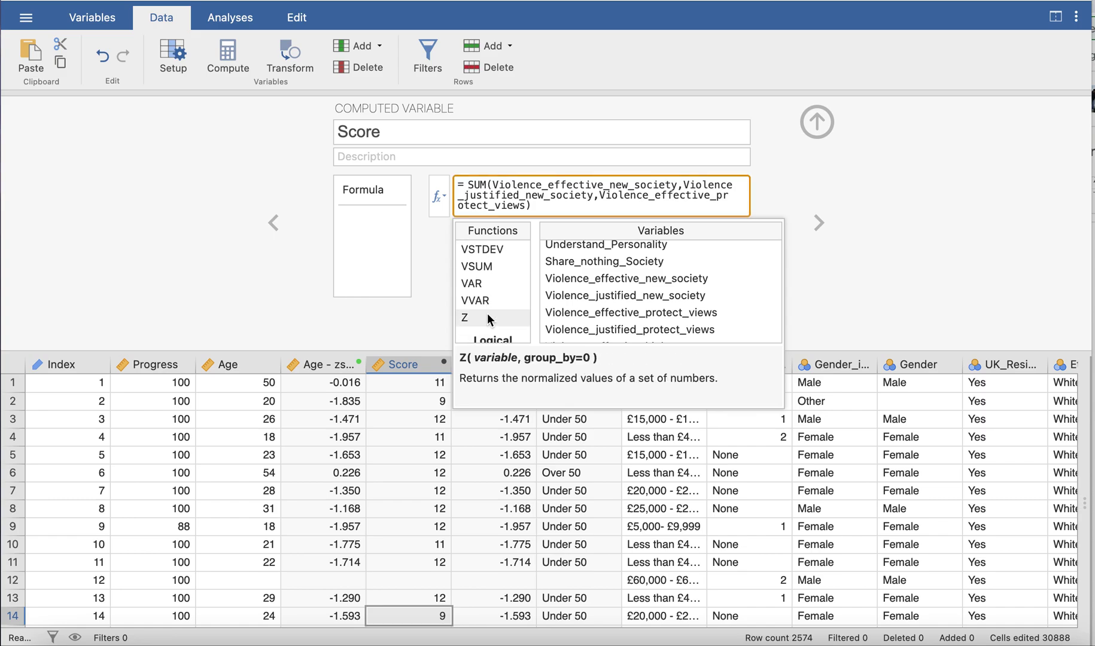
{"action": "double_click", "coordinate": [487, 313]}
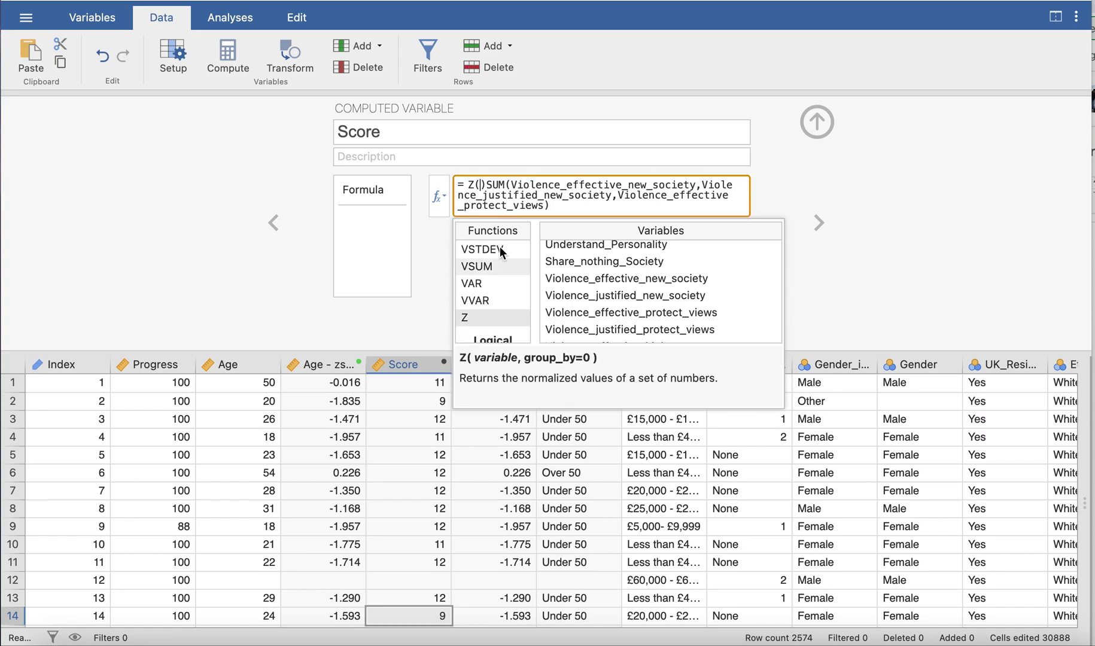
{"action": "left_click", "coordinate": [488, 182]}
{"action": "key", "text": "BackSpace"}
{"action": "left_click", "coordinate": [550, 205]}
{"action": "type", "text": ")"}
{"action": "left_click", "coordinate": [994, 194]}
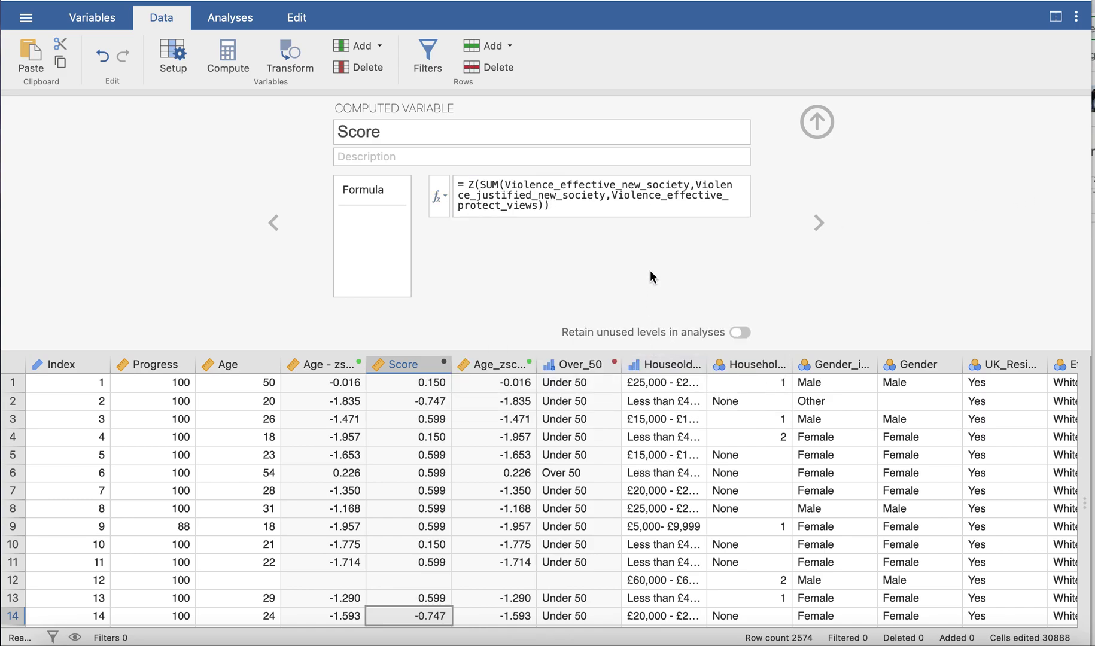